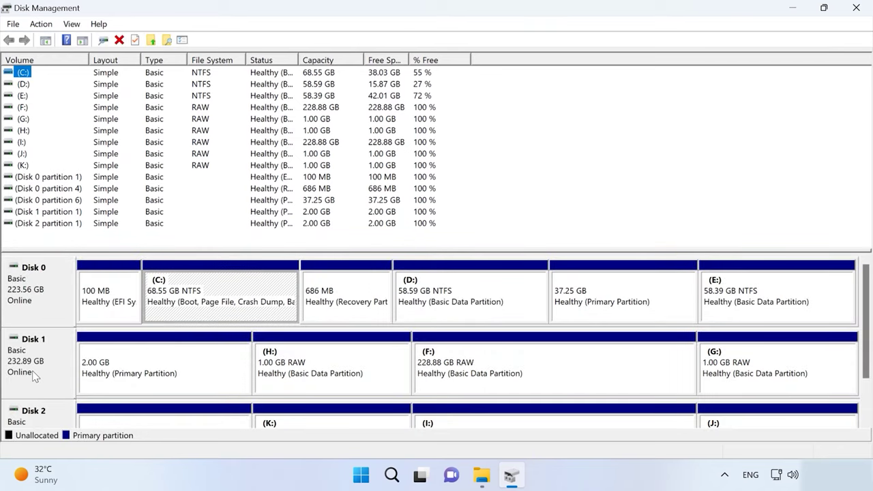
Inspect the partitions of Disk 1 and Disk 2 in Disk Management and launch Hetman RAID Recovery.
{"action": "left_click", "coordinate": [32, 373]}
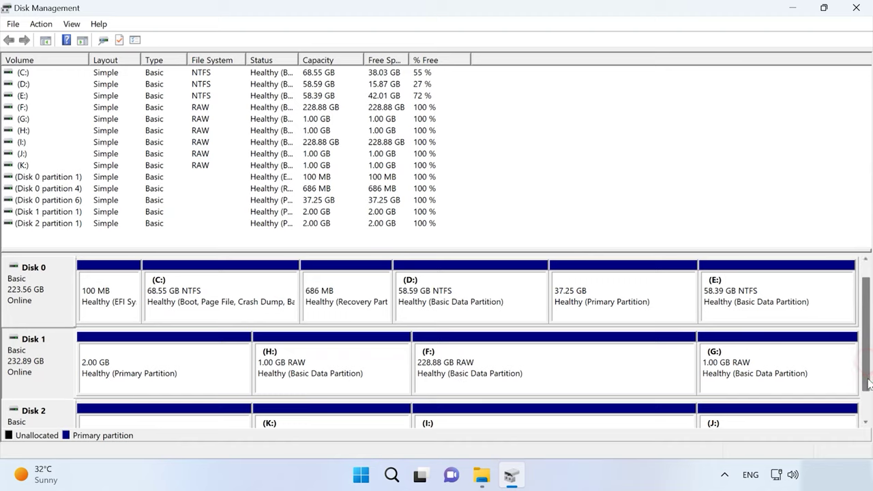
{"action": "left_click_drag", "start_coordinate": [868, 383], "coordinate": [868, 407]}
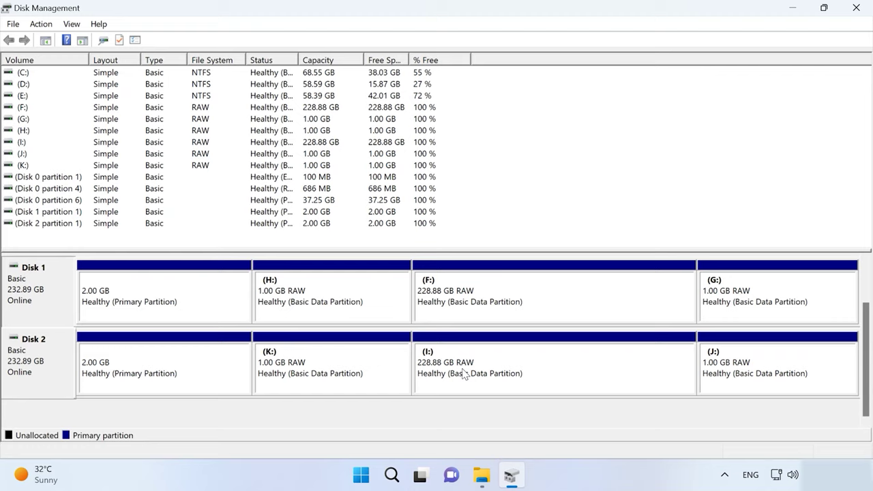
{"action": "left_click", "coordinate": [362, 475]}
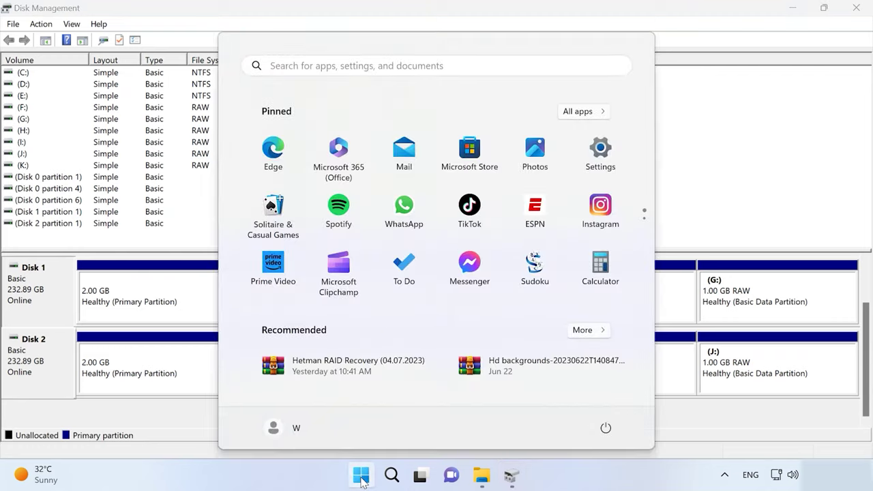
{"action": "type", "text": "het"}
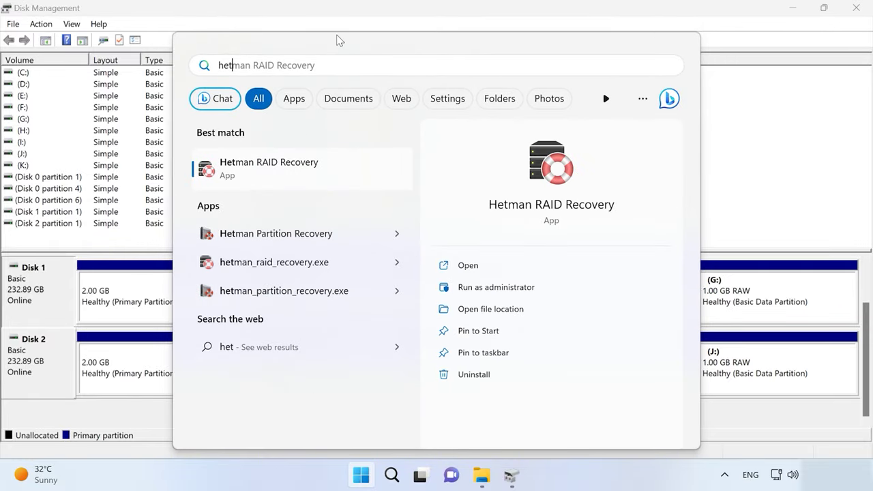
{"action": "left_click", "coordinate": [291, 173]}
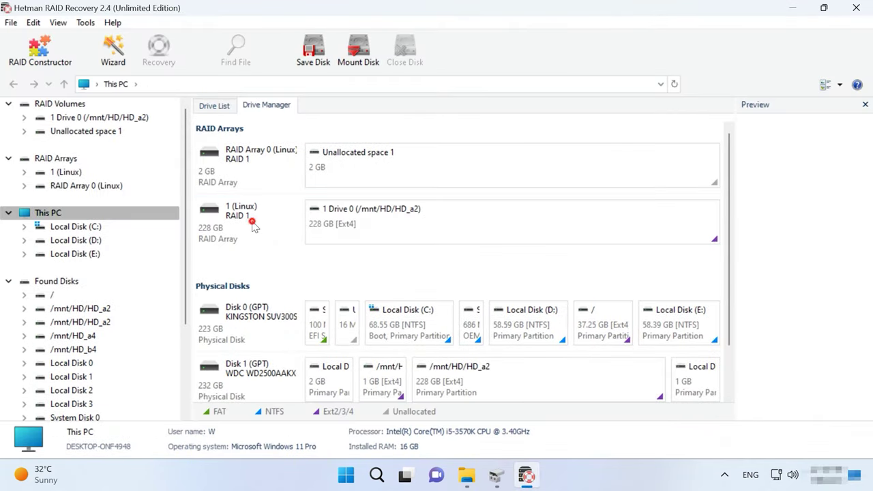
Open the 1 Drive 0 (/mnt/HD/HD_a2) partition of the RAID 1 array and run a fast scan on it.
{"action": "left_click", "coordinate": [257, 222]}
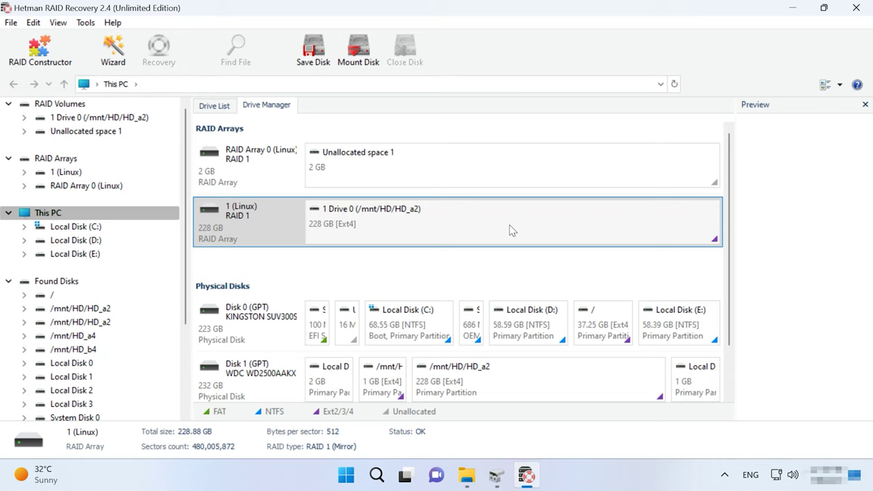
{"action": "right_click", "coordinate": [558, 228]}
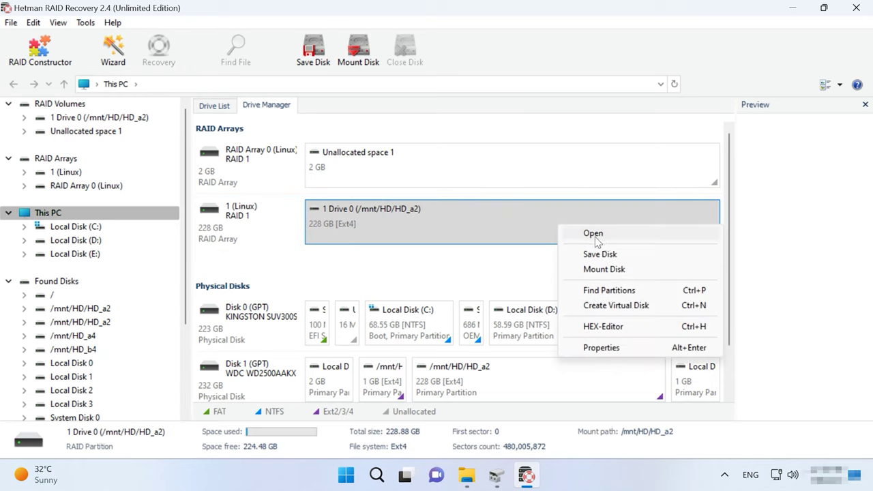
{"action": "left_click", "coordinate": [617, 238]}
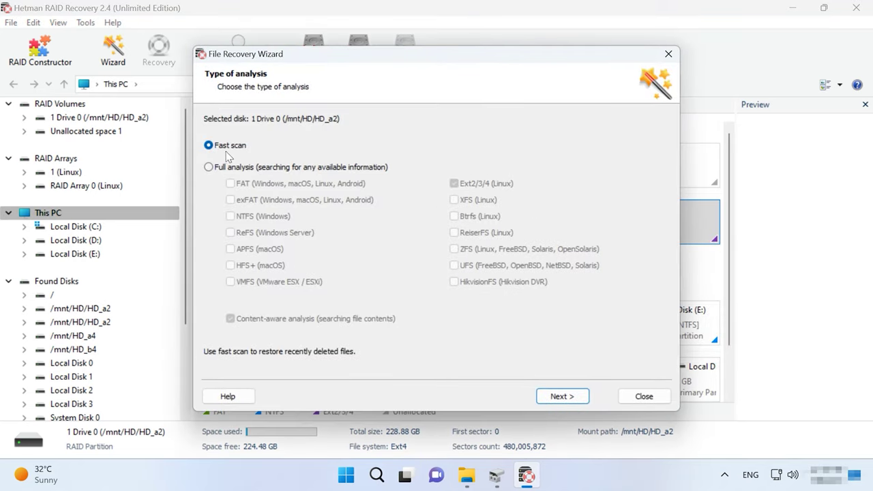
{"action": "left_click", "coordinate": [244, 168]}
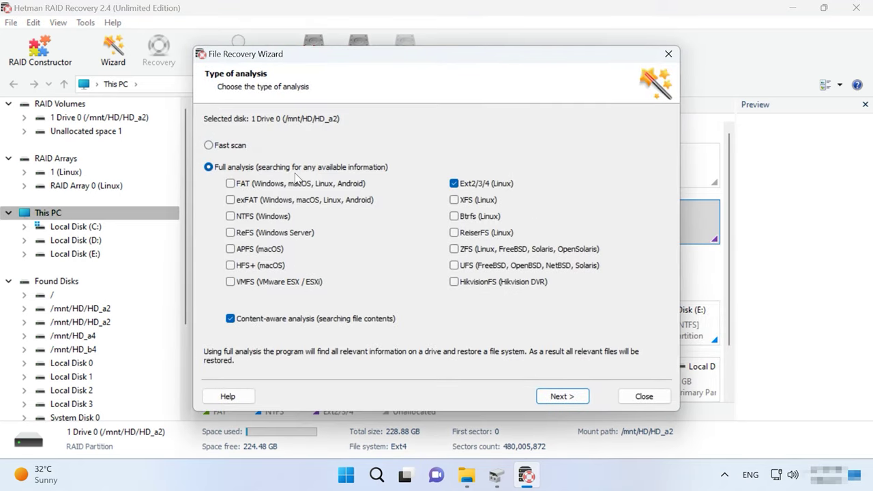
{"action": "left_click", "coordinate": [239, 146]}
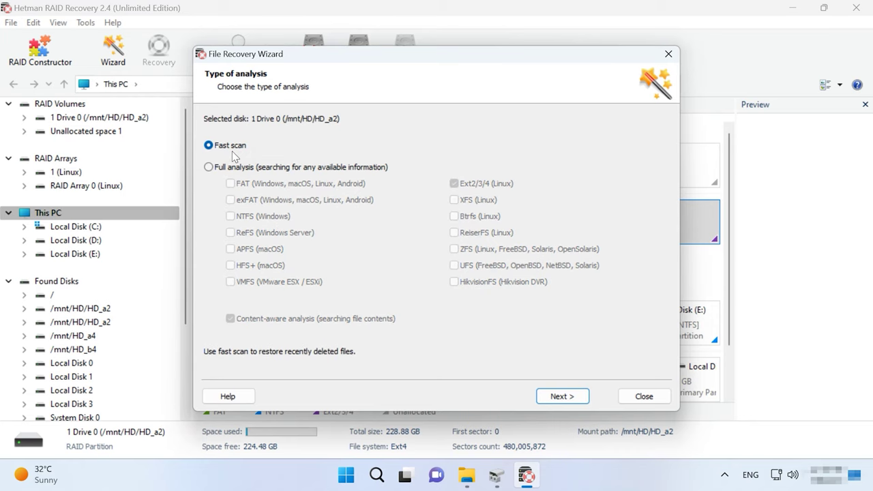
{"action": "left_click", "coordinate": [563, 397]}
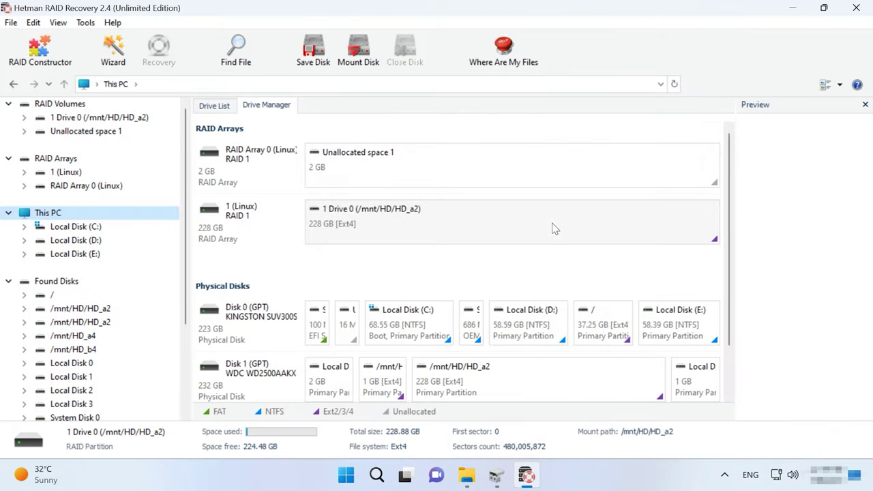
Analyse the 1 Drive 0 (/mnt/HD/HD_a2) partition again, choosing Full analysis as the analysis type.
{"action": "right_click", "coordinate": [553, 227]}
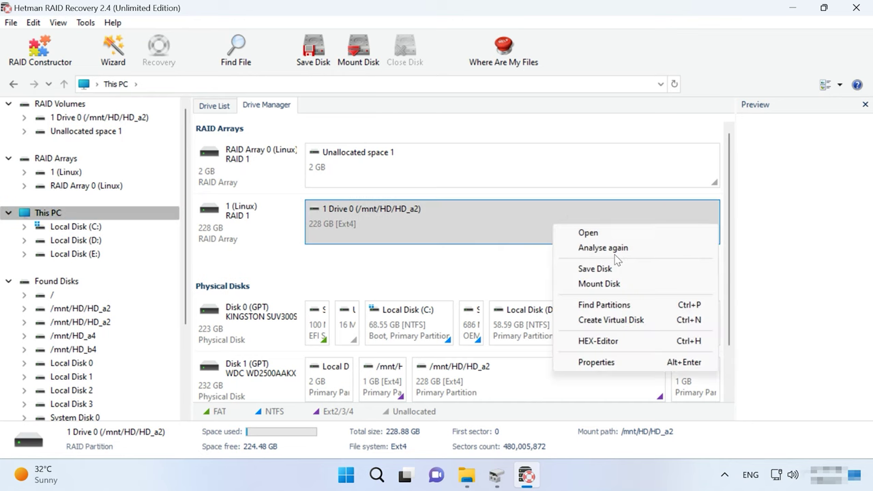
{"action": "left_click", "coordinate": [603, 249]}
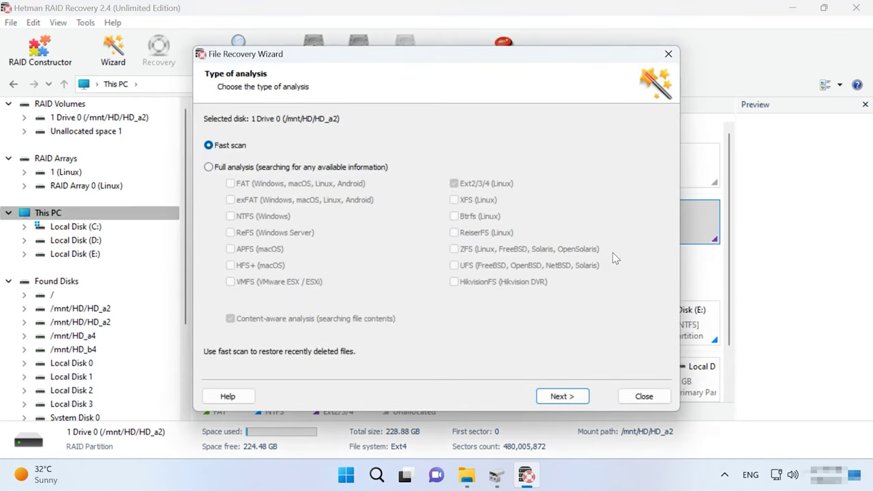
{"action": "left_click", "coordinate": [234, 167]}
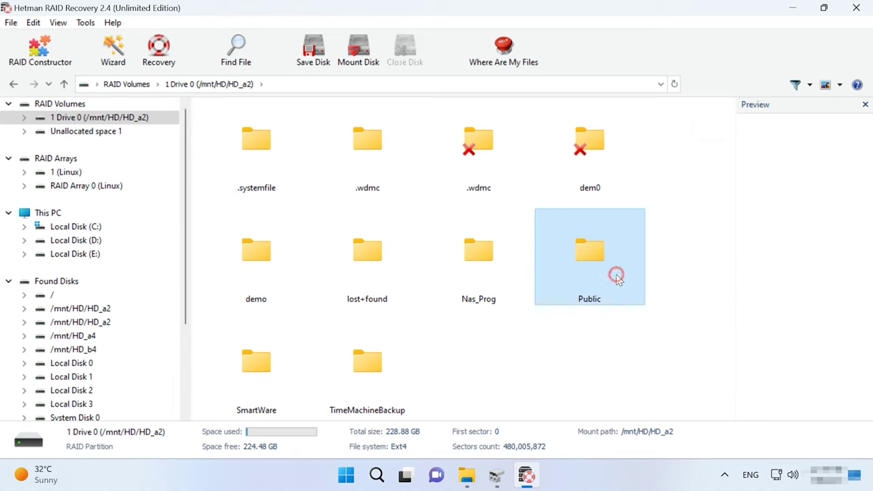
Open the Shared Pictures folder inside Public on the scanned RAID 1 volume and browse its images.
{"action": "double_click", "coordinate": [616, 277]}
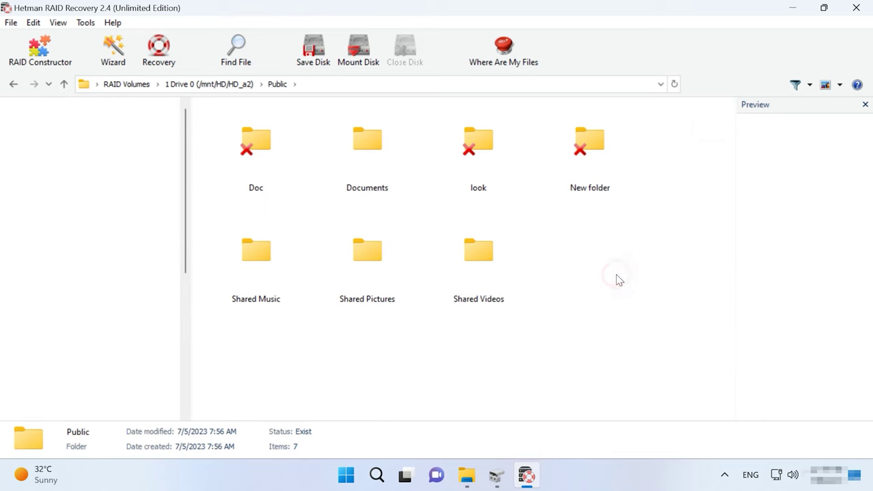
{"action": "double_click", "coordinate": [369, 271]}
{"action": "scroll", "coordinate": [614, 286], "scroll_direction": "down", "scroll_amount": 3}
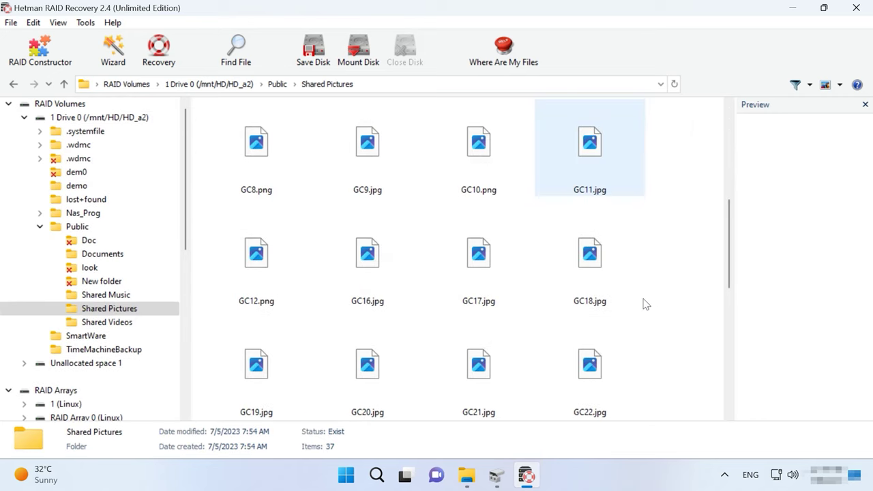
{"action": "scroll", "coordinate": [729, 232], "scroll_direction": "up", "scroll_amount": 3}
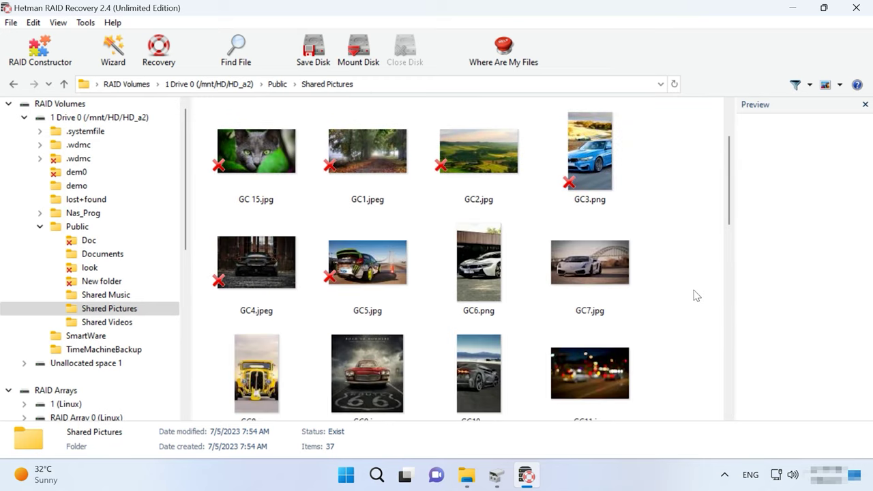
Preview the images GC7.jpg and GC3.png in the Shared Pictures folder.
{"action": "left_click", "coordinate": [625, 282]}
{"action": "left_click", "coordinate": [607, 176]}
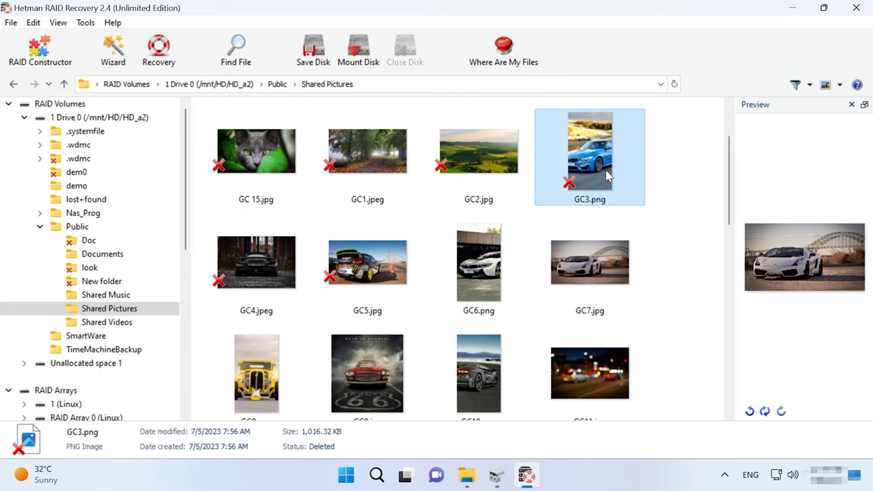
{"action": "left_click", "coordinate": [645, 283]}
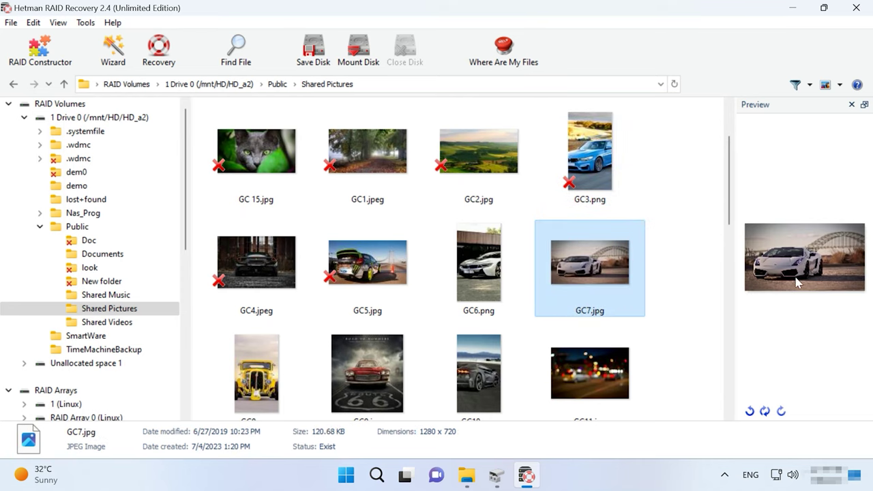
{"action": "left_click", "coordinate": [578, 194]}
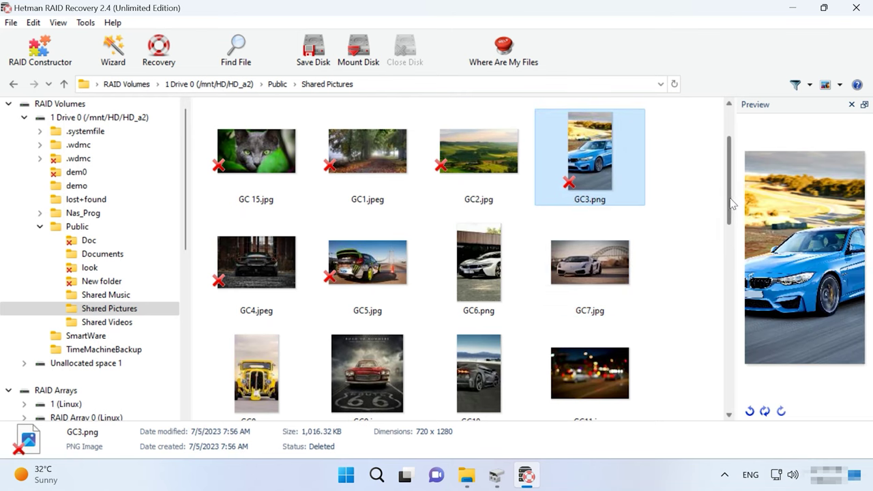
{"action": "mouse_move", "coordinate": [729, 197]}
{"action": "left_mouse_down"}
{"action": "mouse_move", "coordinate": [736, 392]}
{"action": "mouse_move", "coordinate": [730, 212]}
{"action": "left_mouse_up"}
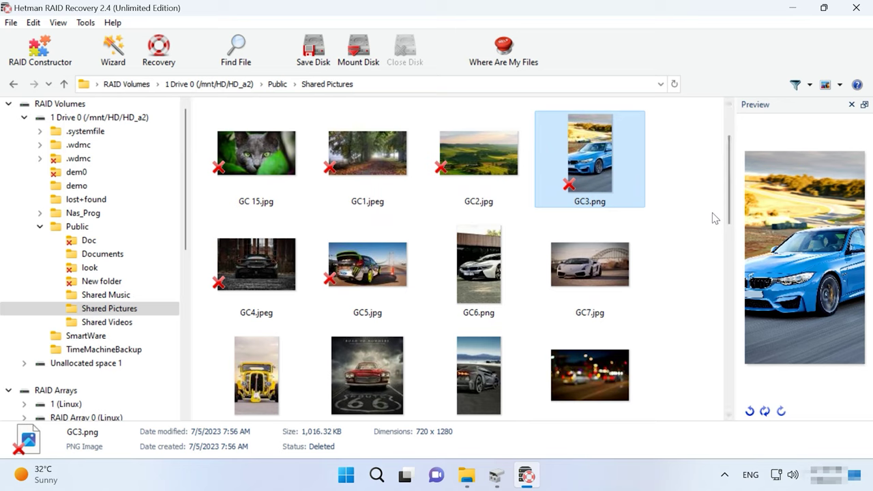
Recover the first eight images, GC 15.jpg through GC7.jpg, to the hard disk with C:\20\ as the save path.
{"action": "left_click_drag", "start_coordinate": [697, 160], "coordinate": [243, 268]}
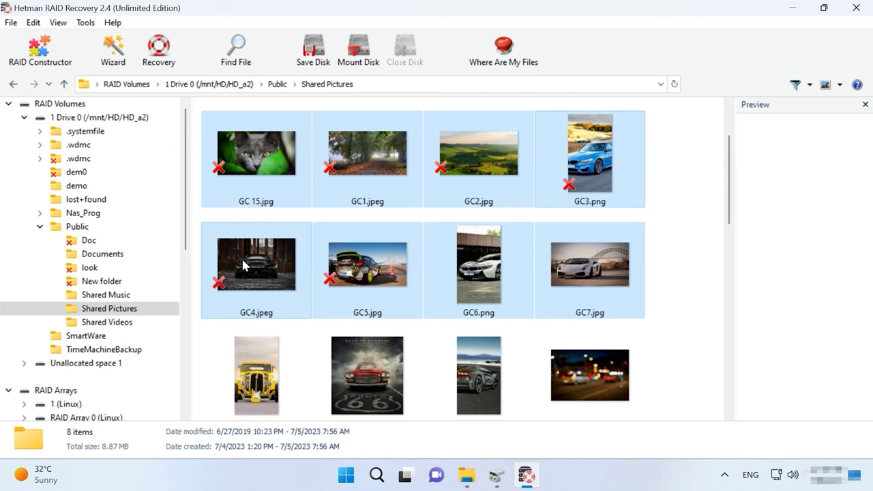
{"action": "left_click", "coordinate": [163, 66]}
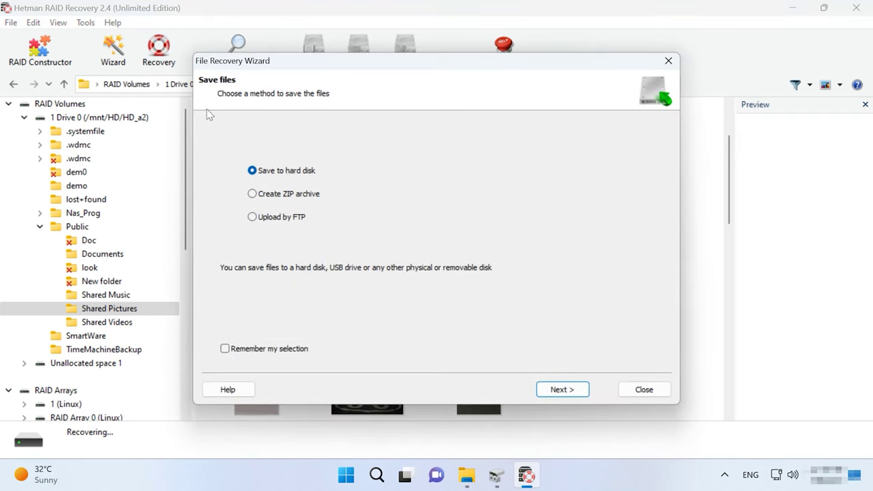
{"action": "left_click", "coordinate": [580, 393]}
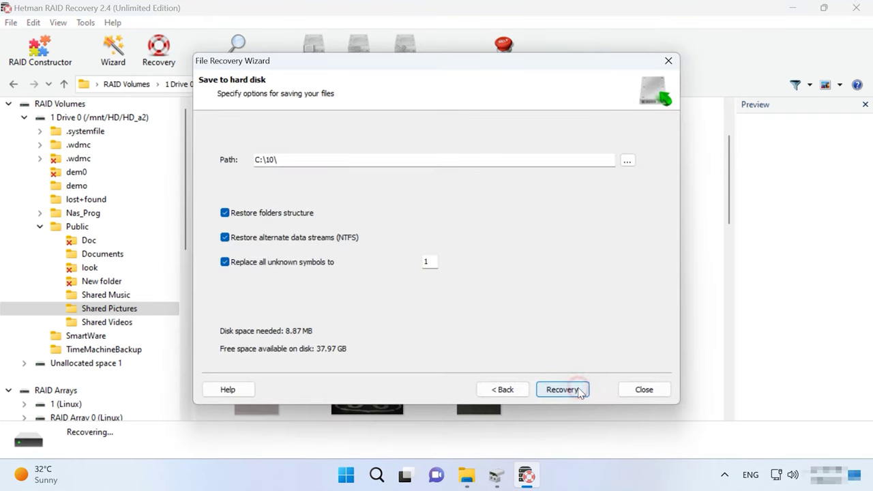
{"action": "left_click", "coordinate": [268, 160]}
{"action": "key", "text": "BackSpace"}
{"action": "type", "text": "2"}
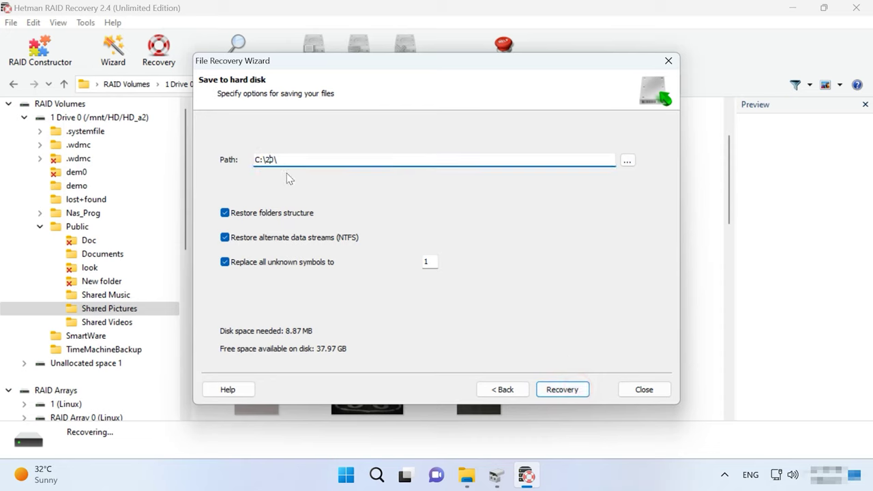
{"action": "left_click", "coordinate": [574, 395]}
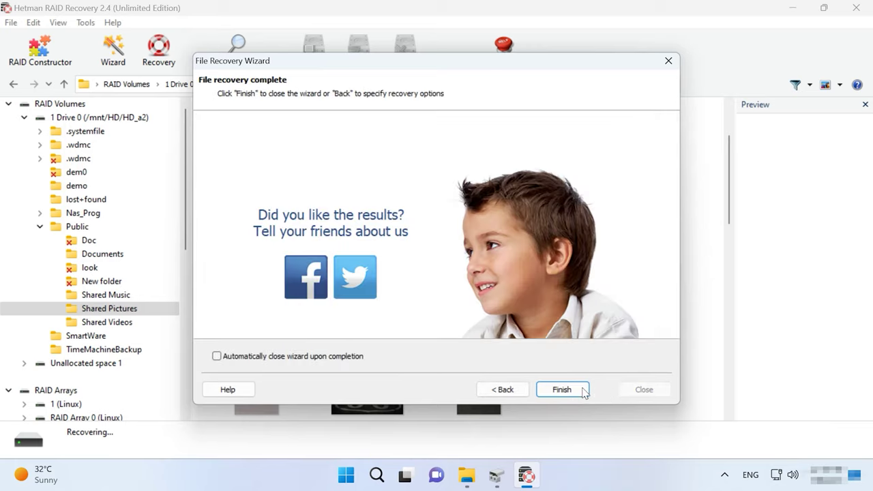
{"action": "left_click", "coordinate": [571, 393]}
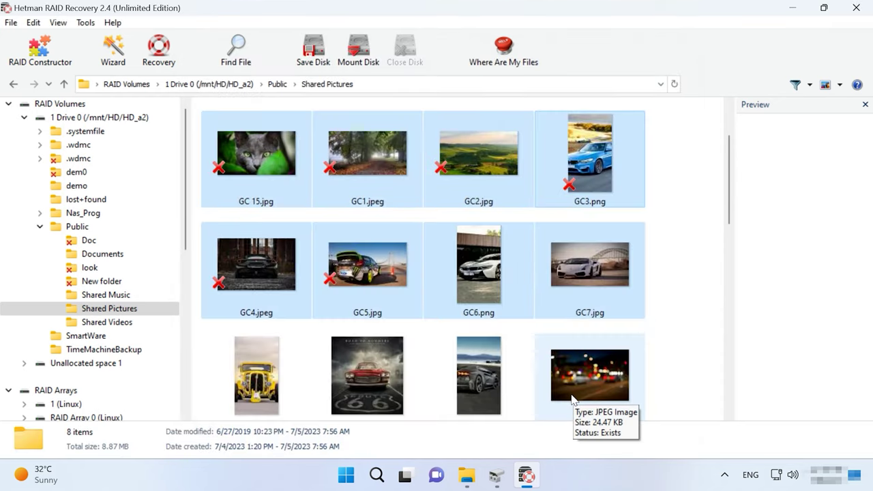
Switch to File Explorer and open the recovery folder 20 on Local Disk (C:) to check the saved files.
{"action": "left_click", "coordinate": [466, 476]}
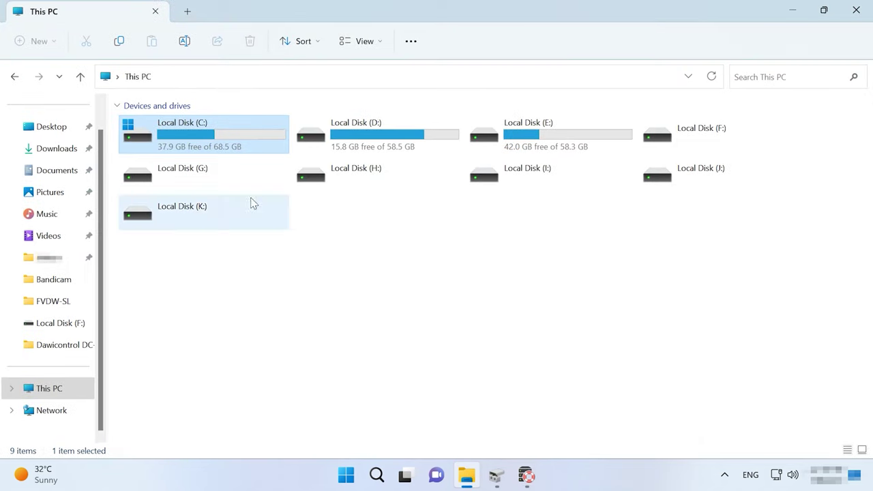
{"action": "double_click", "coordinate": [219, 145]}
{"action": "left_click", "coordinate": [140, 169]}
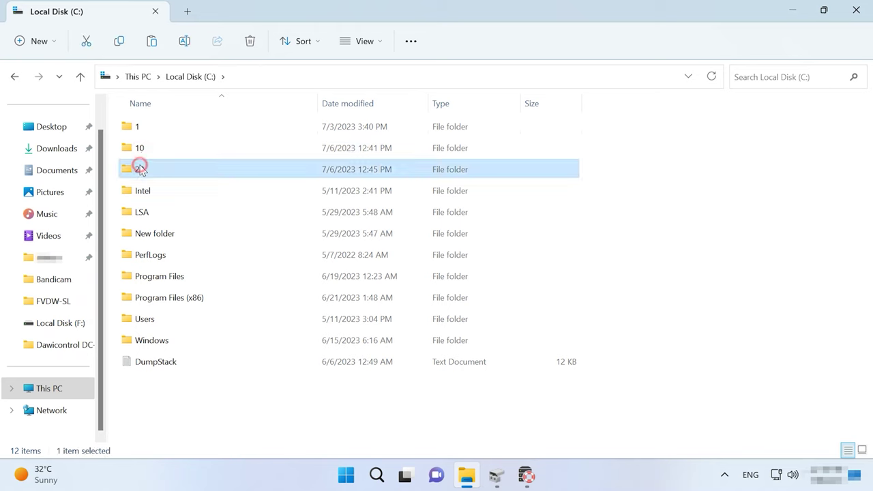
{"action": "double_click", "coordinate": [140, 170]}
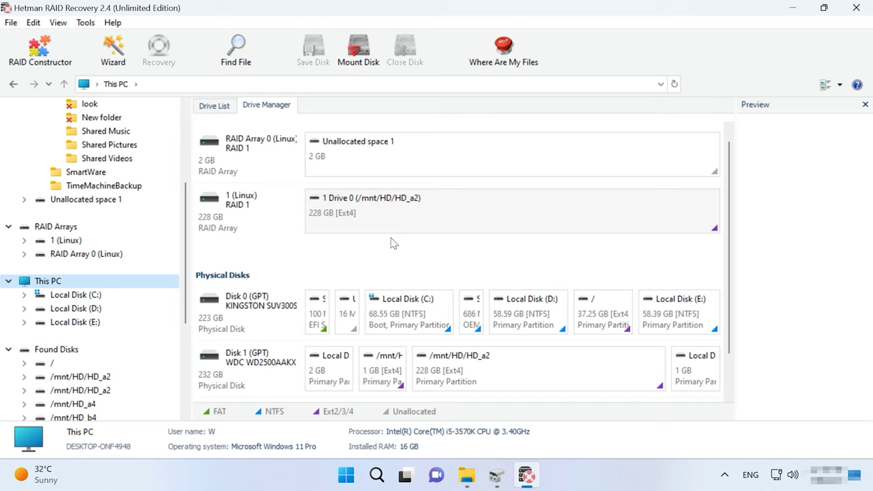
Open the 1 Drive 0 (/mnt/HD/HD_a2) partition of the RAID 0 array in Hetman RAID Recovery and complete its analysis.
{"action": "left_click", "coordinate": [263, 216]}
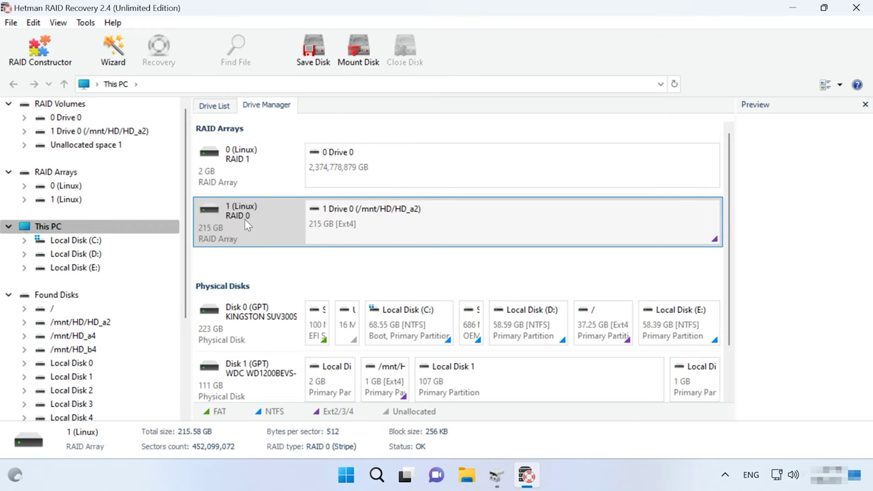
{"action": "right_click", "coordinate": [563, 222]}
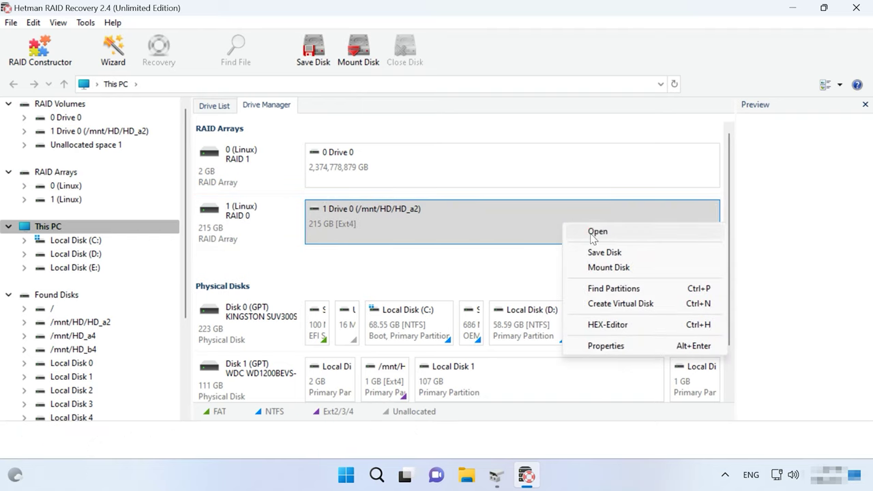
{"action": "left_click", "coordinate": [592, 231]}
{"action": "left_click", "coordinate": [568, 394]}
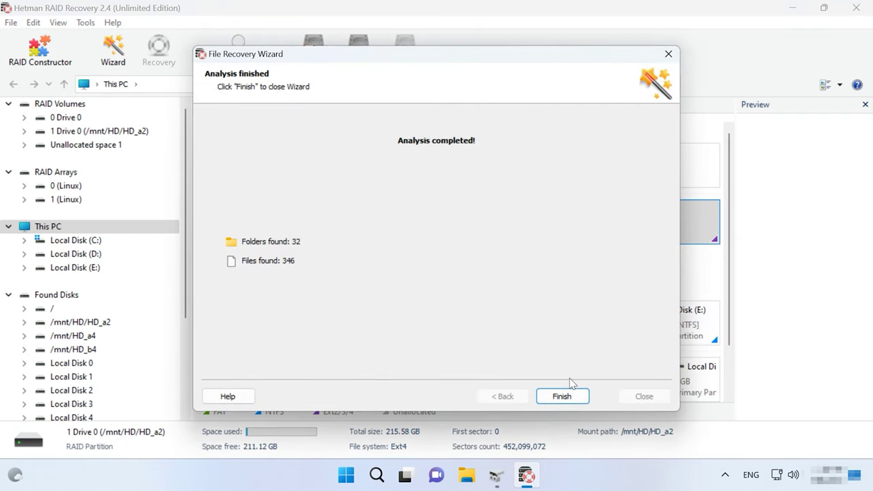
{"action": "left_click", "coordinate": [565, 396]}
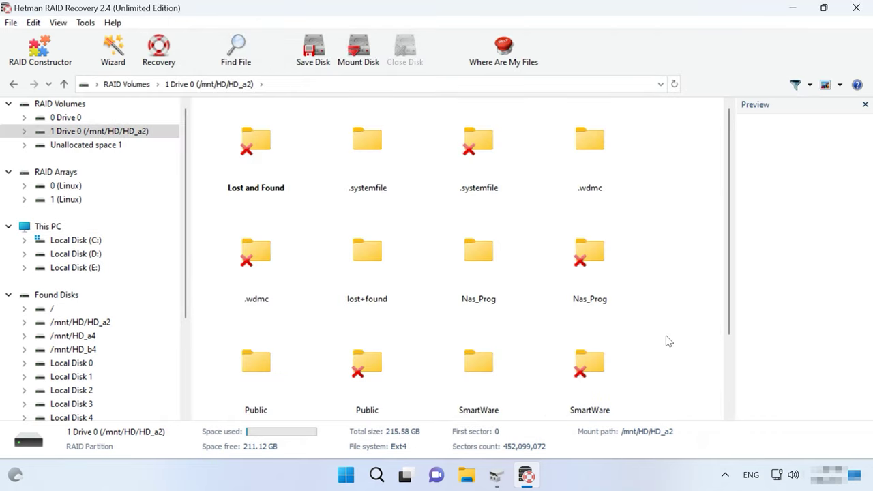
Open the existing, non-deleted Public folder on the RAID 0 volume and its Shared Pictures subfolder.
{"action": "scroll", "coordinate": [667, 341], "scroll_direction": "down", "scroll_amount": 2}
{"action": "double_click", "coordinate": [386, 278]}
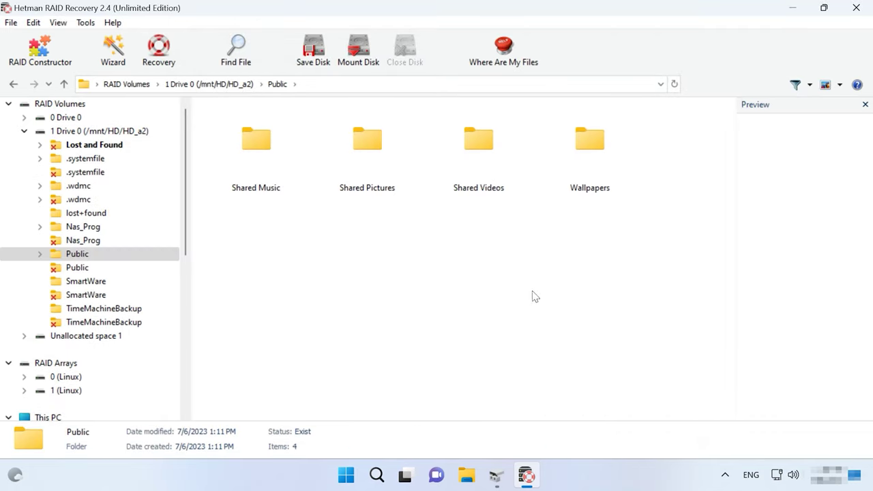
{"action": "left_click", "coordinate": [357, 167]}
{"action": "double_click", "coordinate": [356, 167]}
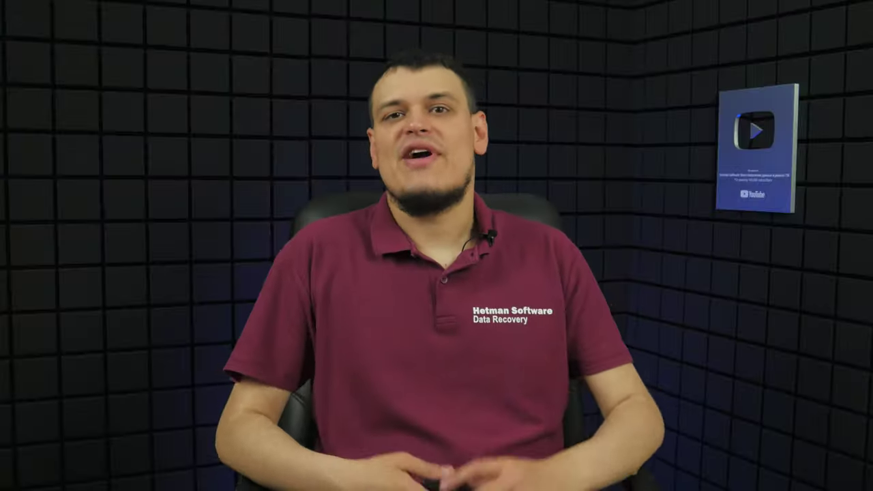